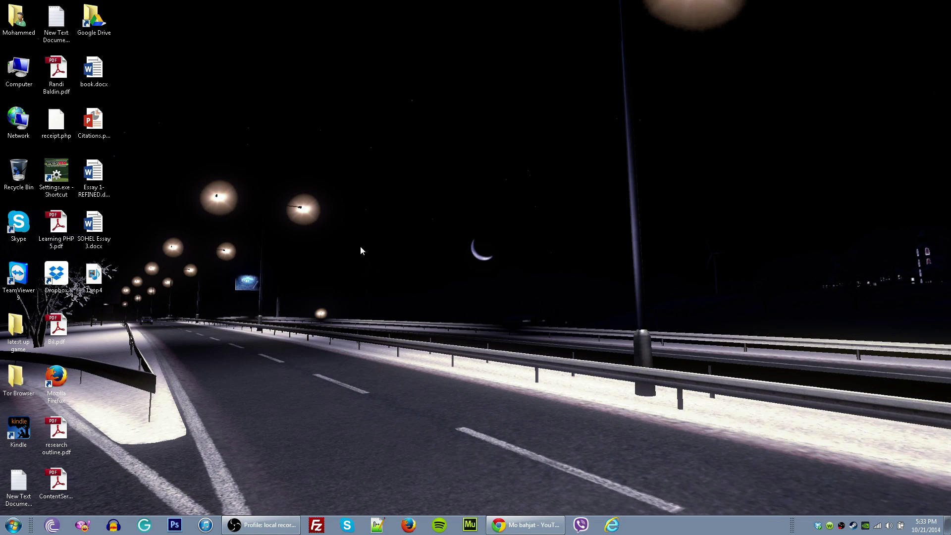
- Launch Steam from the Start menu and bring up its Store window
left_click(13, 526)
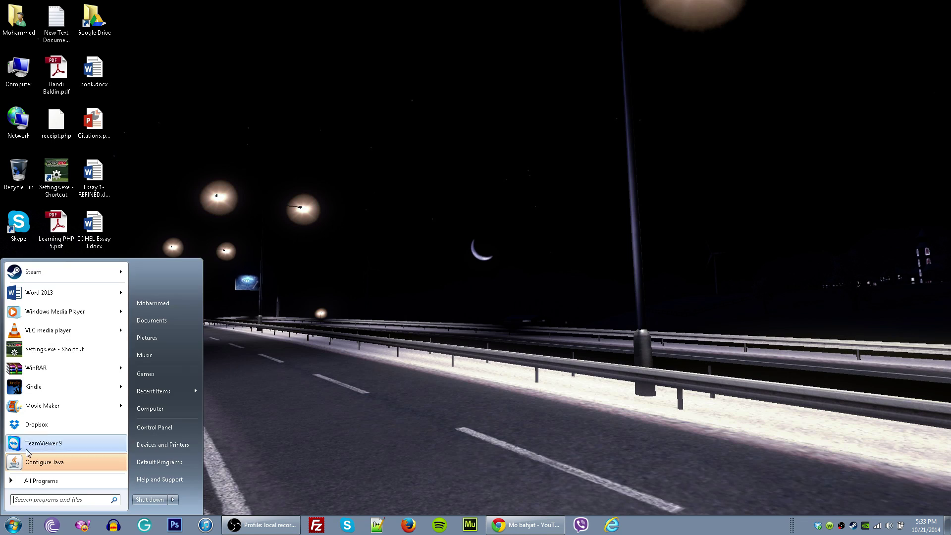
left_click(67, 274)
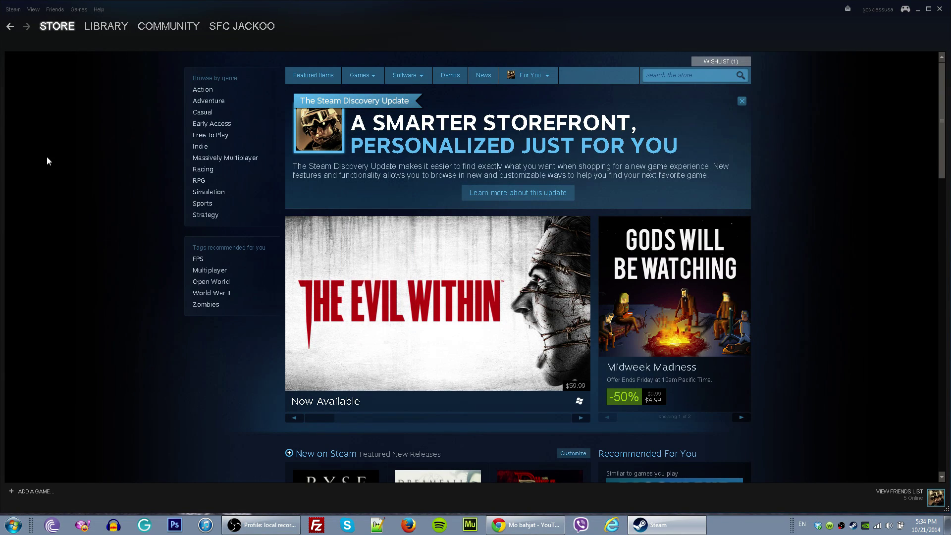
left_click(58, 30)
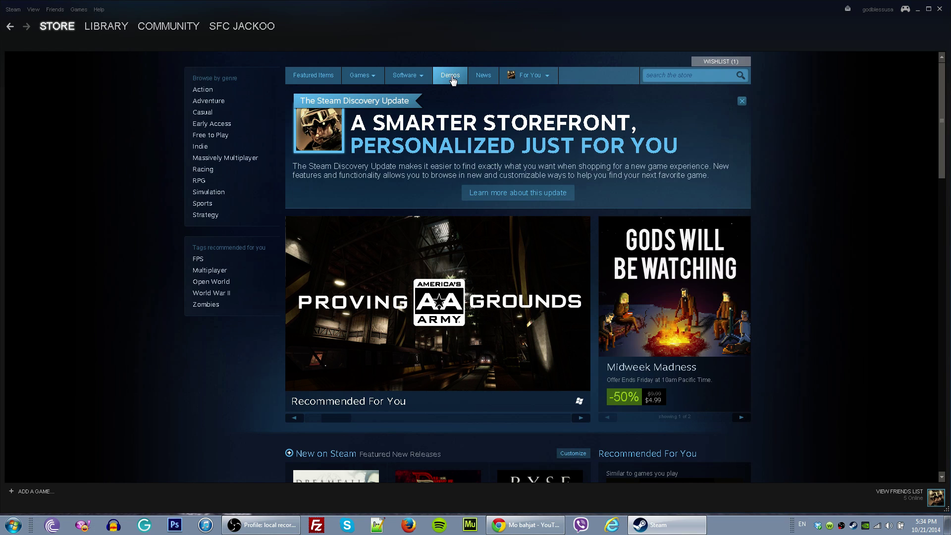
- Browse the Free Demos listings through to the third page of results
left_click(451, 76)
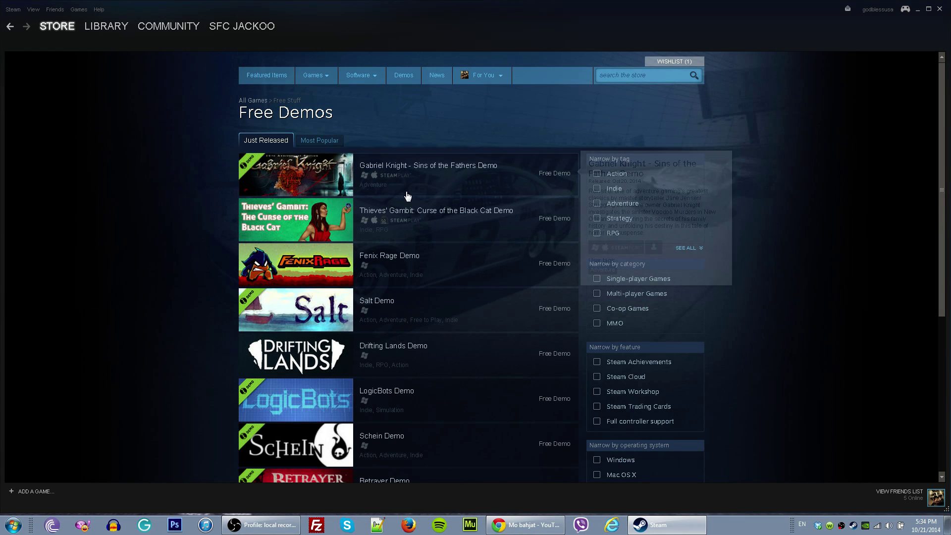
scroll(282, 250, "down", 2)
scroll(282, 250, "down", 2)
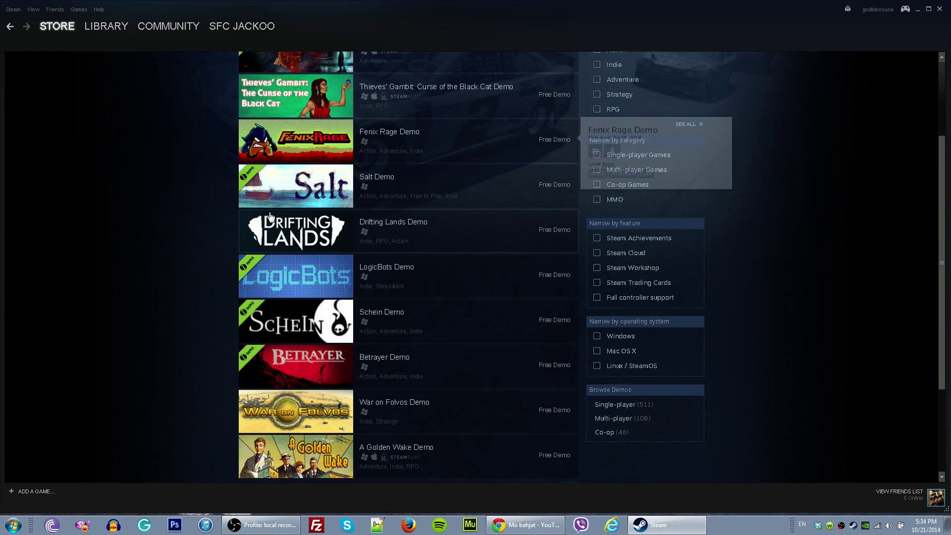
scroll(238, 219, "down", 3)
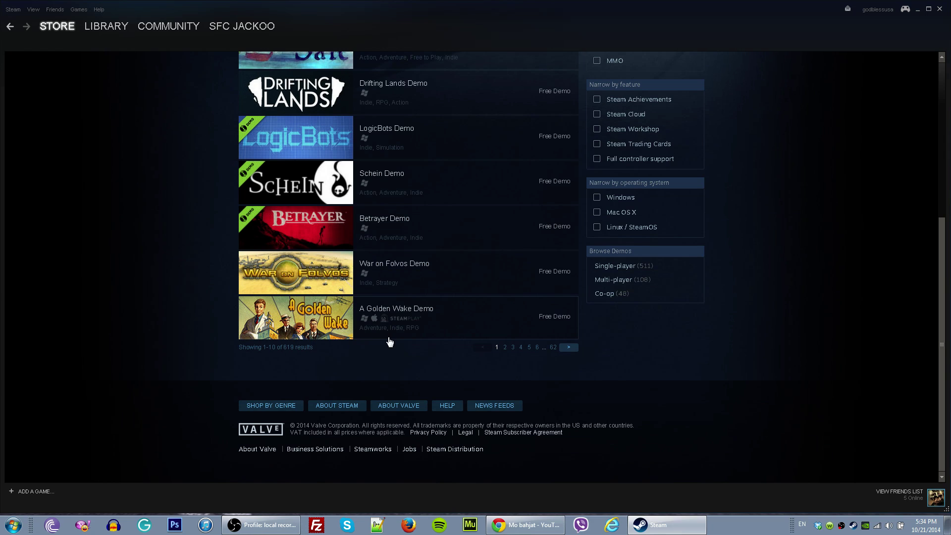
left_click(504, 349)
scroll(457, 319, "down", 3)
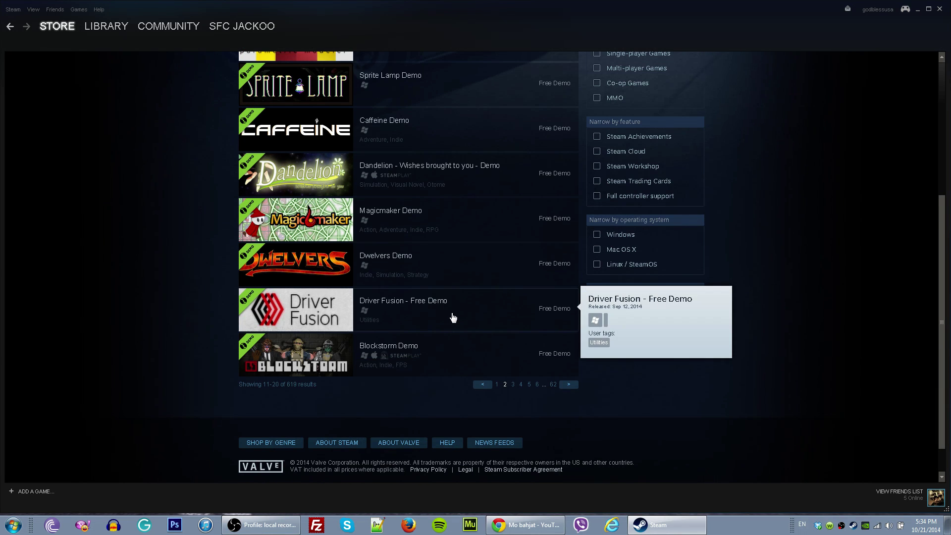
scroll(452, 318, "down", 1)
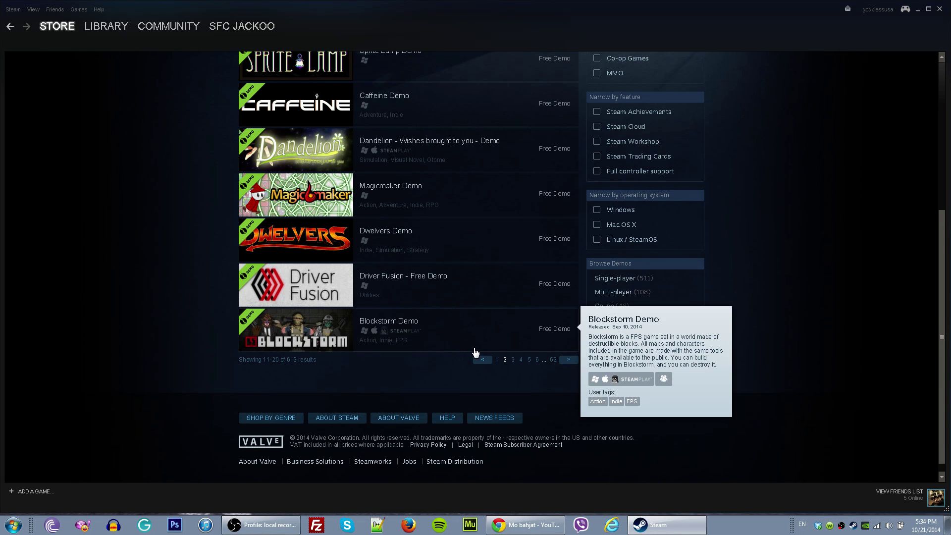
left_click(511, 360)
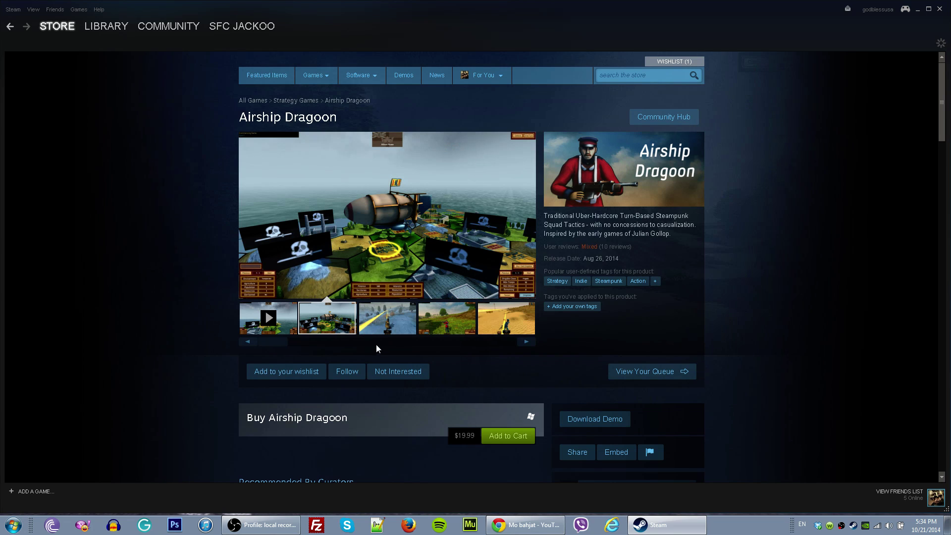
- View Airship Dragoon's snowy, green field and desert screenshots
left_click(388, 332)
left_click(447, 335)
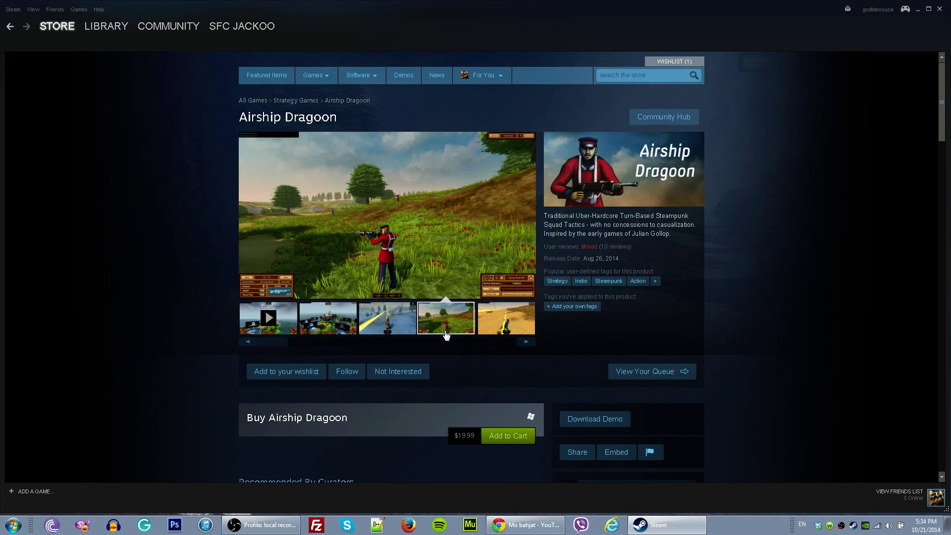
left_click(504, 327)
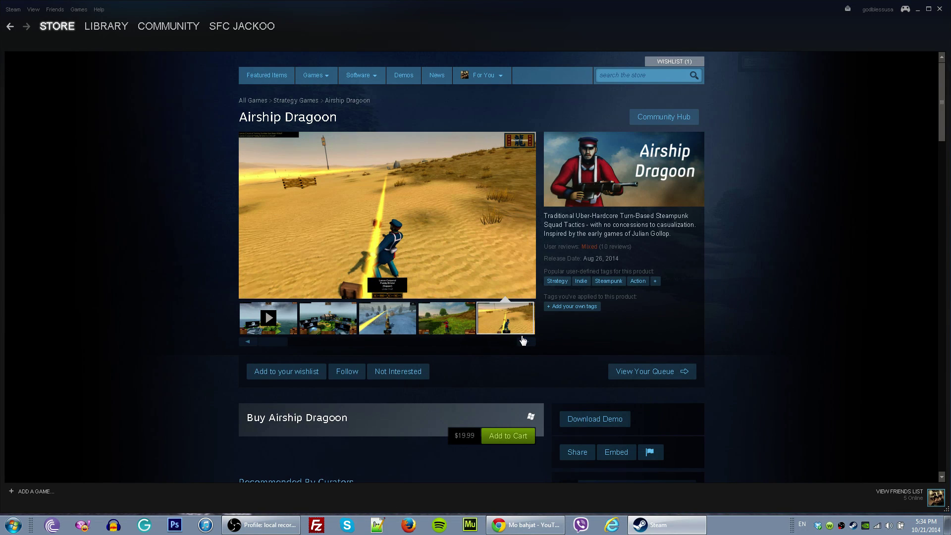
scroll(407, 249, "down", 1)
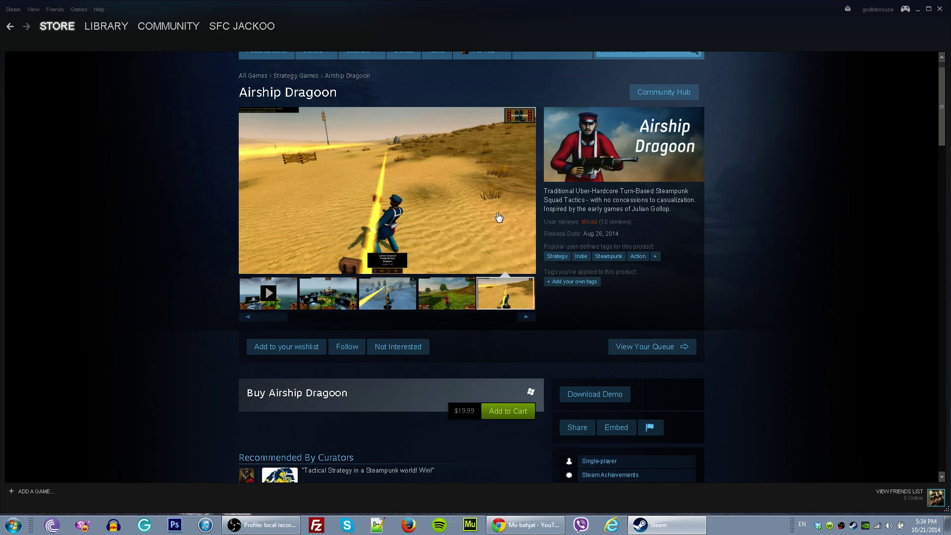
scroll(498, 217, "down", 1)
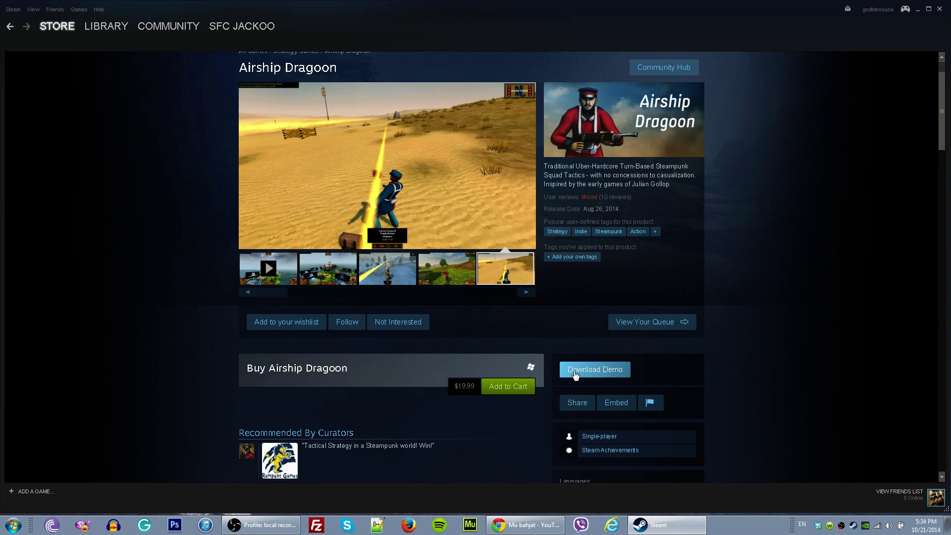
scroll(576, 372, "down", 1)
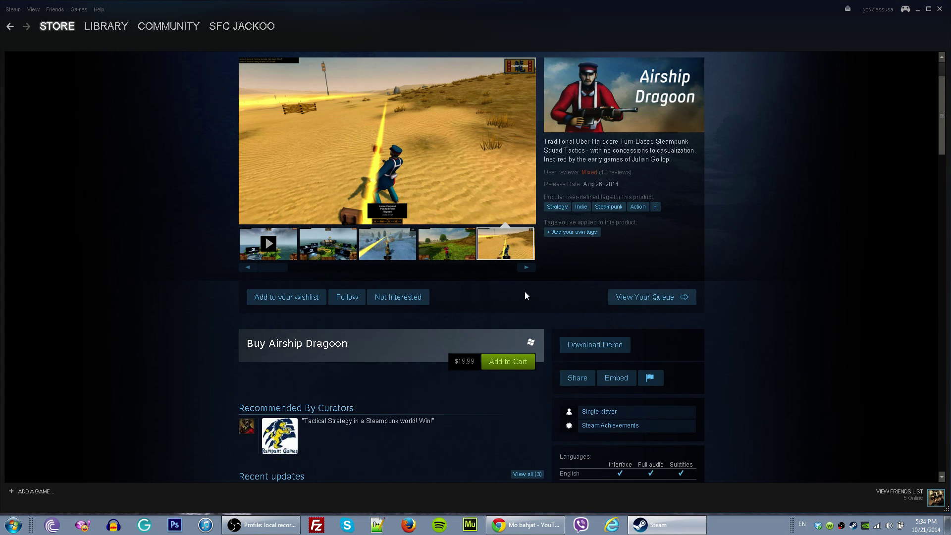
scroll(579, 298, "down", 1)
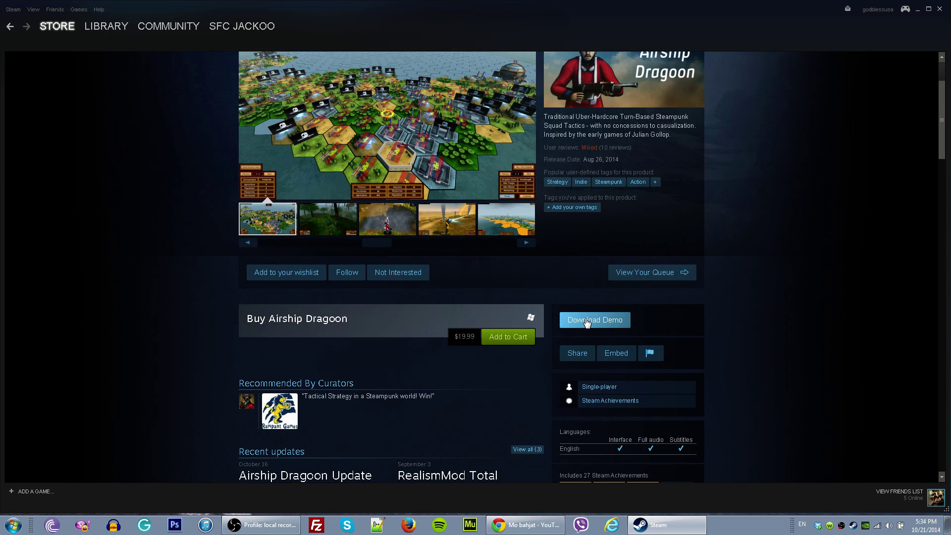
- Install Airship Dragoon Demo at the default location, with a desktop shortcut
left_click(583, 320)
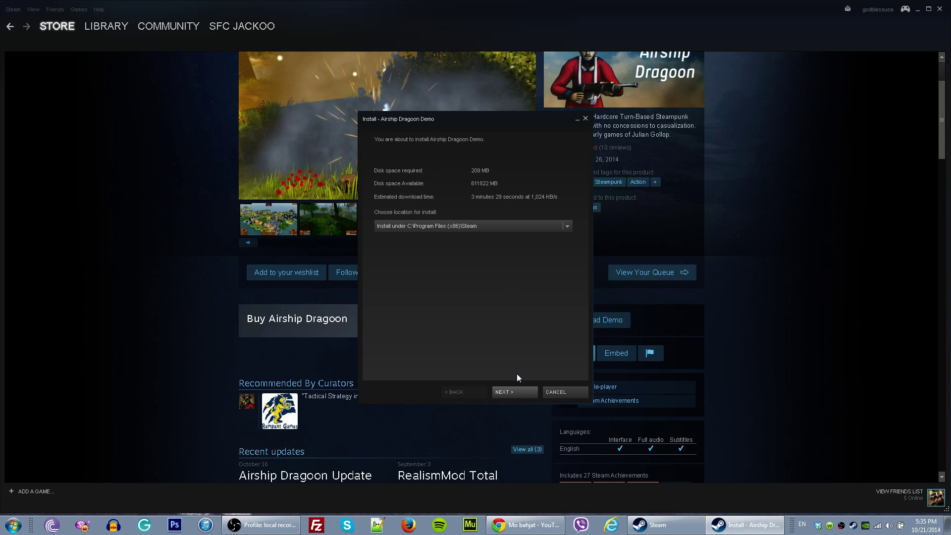
left_click(511, 394)
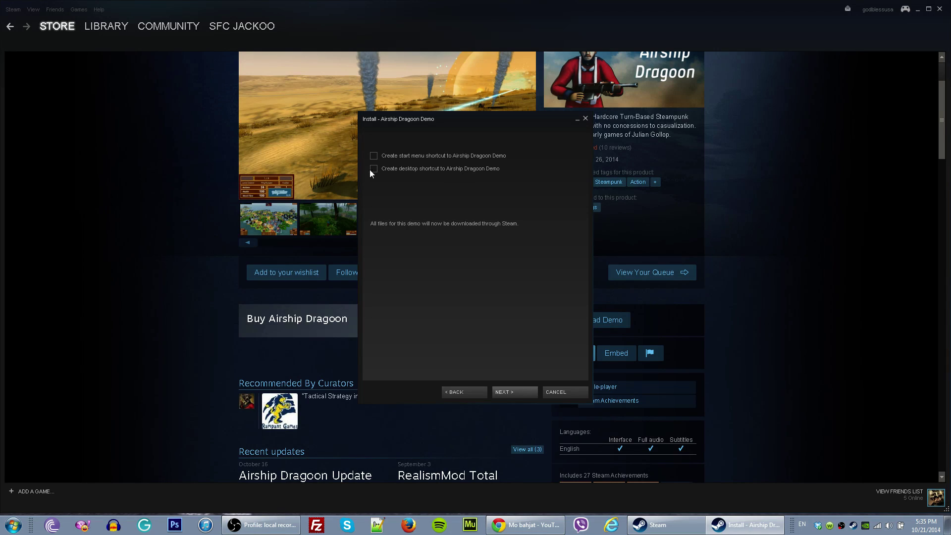
left_click(483, 170)
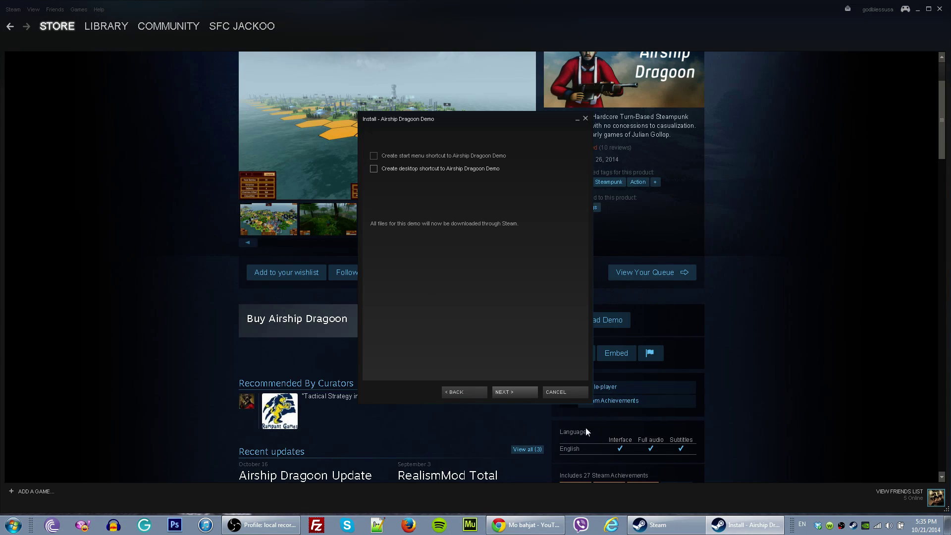
left_click(518, 395)
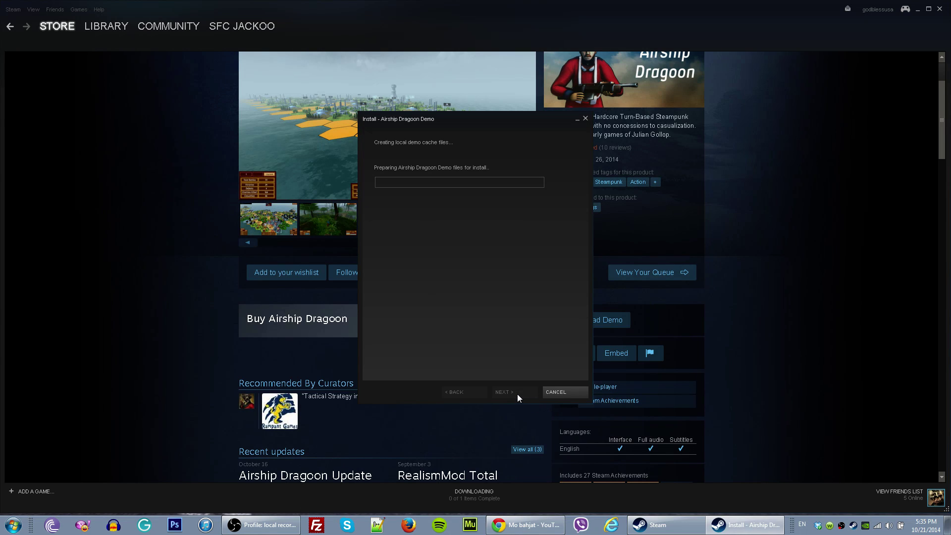
- Close the Airship Dragoon Demo install dialog with Finish
left_click(570, 391)
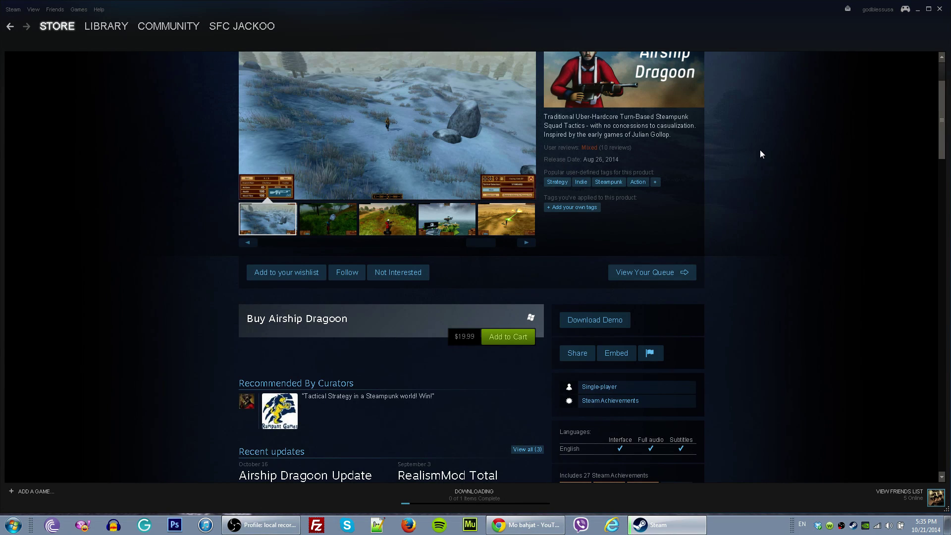
scroll(760, 154, "up", 2)
scroll(453, 170, "up", 1)
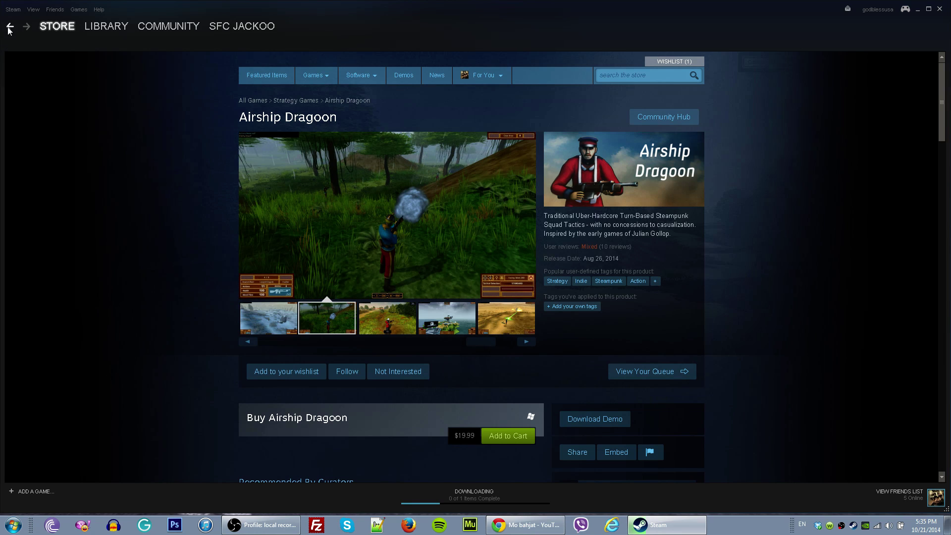
- Go back to the Free Demos listing and show its next page of results
left_click(11, 28)
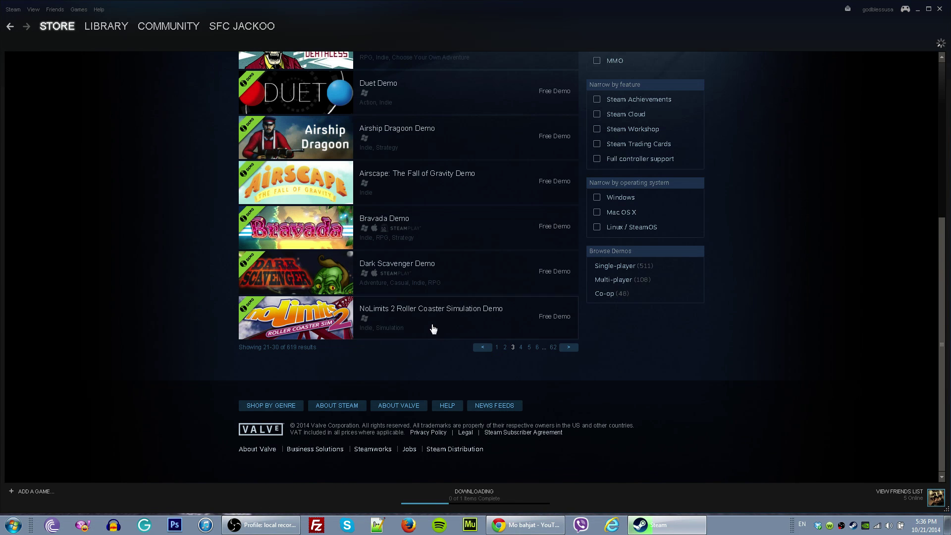
left_click(520, 348)
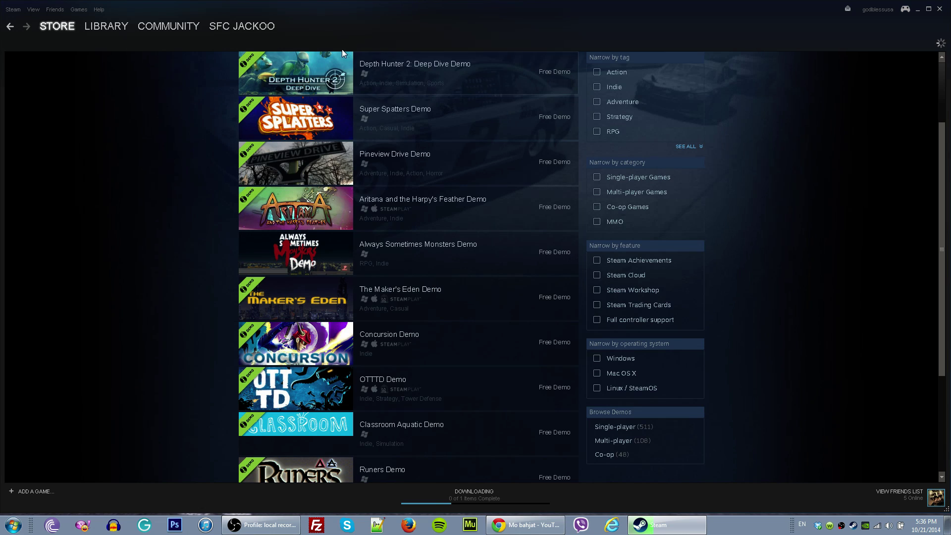